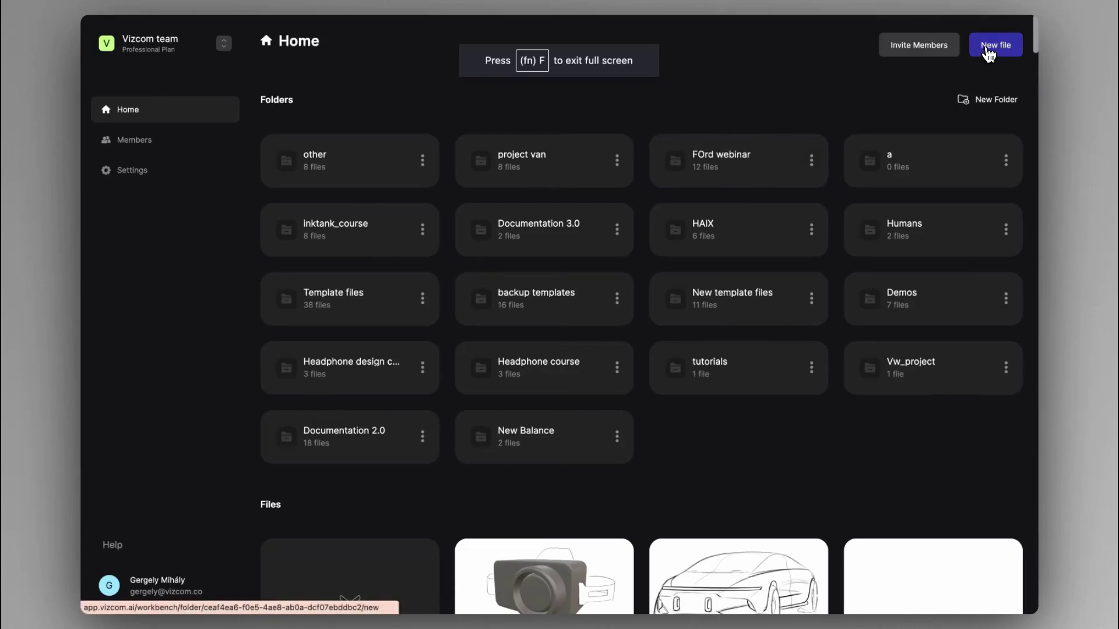
Step: Create a new blank Vizcom file and show its layer list with Layer 1 and Background
left_click(989, 51)
left_click(568, 424)
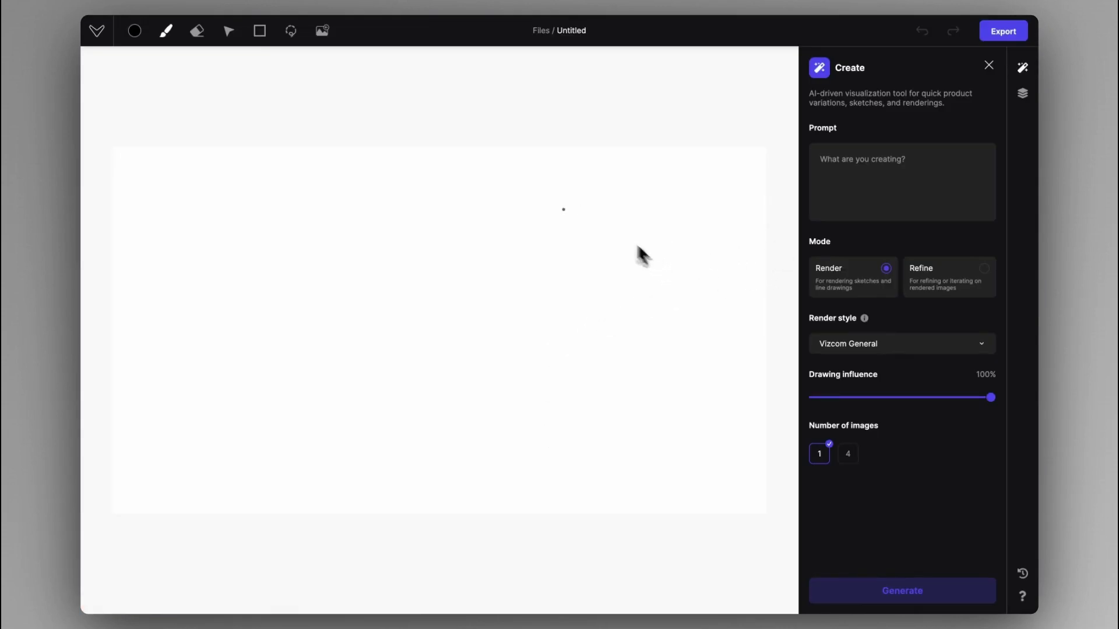
left_click(1020, 97)
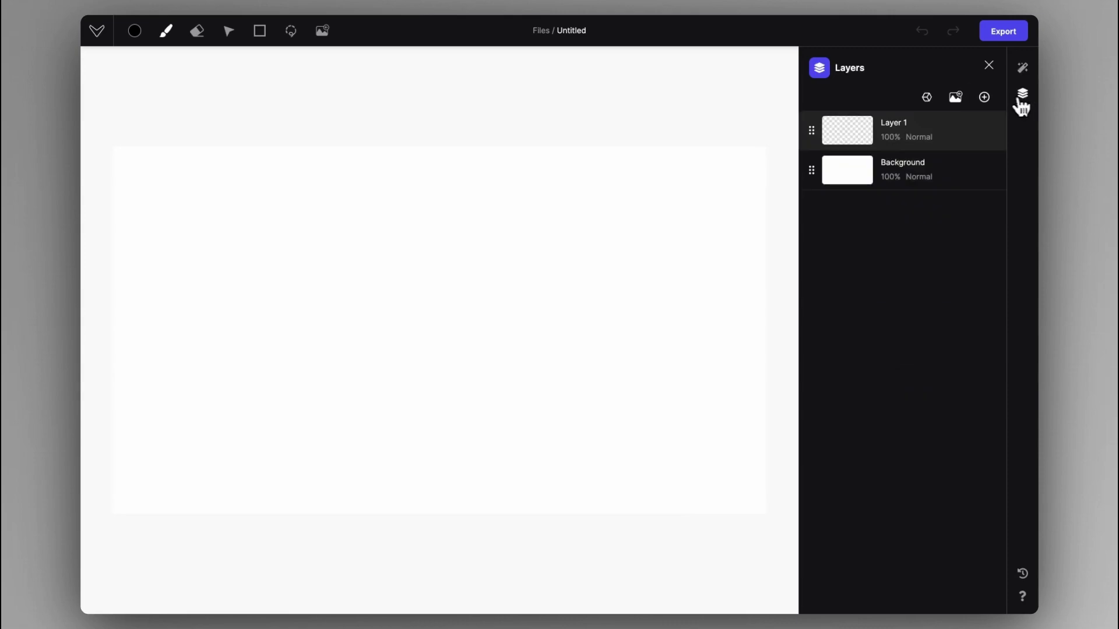
Step: Pick the sample camera from the 3D model carousel, rotate it to an angled view, and add it
left_click(927, 98)
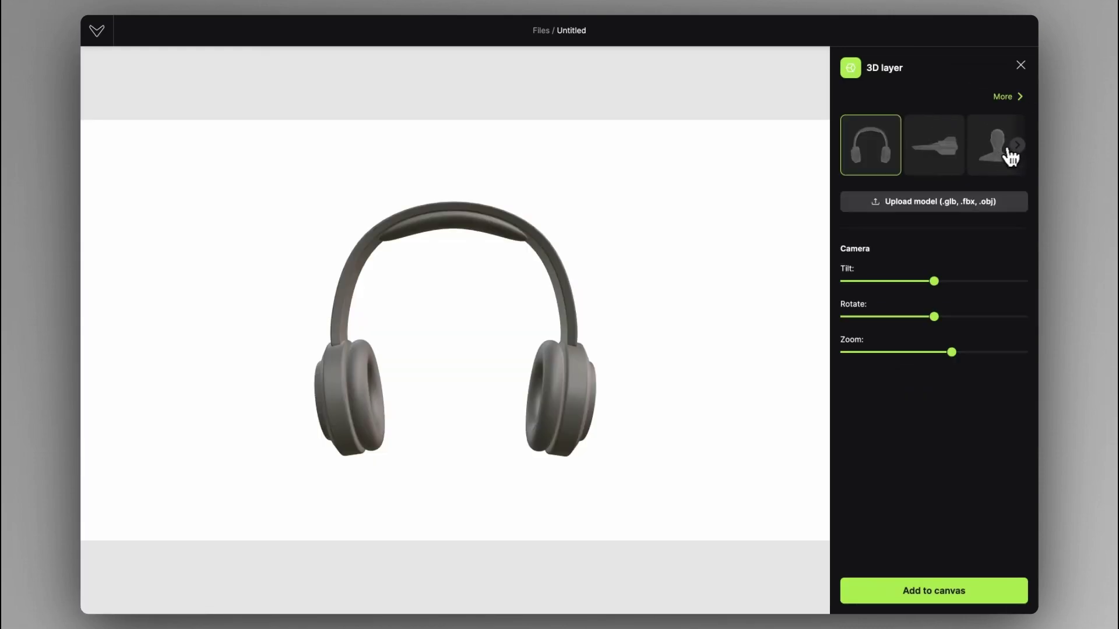
left_click(1017, 145)
left_click(1017, 145)
left_click(1017, 145)
left_click(1019, 150)
left_click(1020, 151)
left_click(1020, 150)
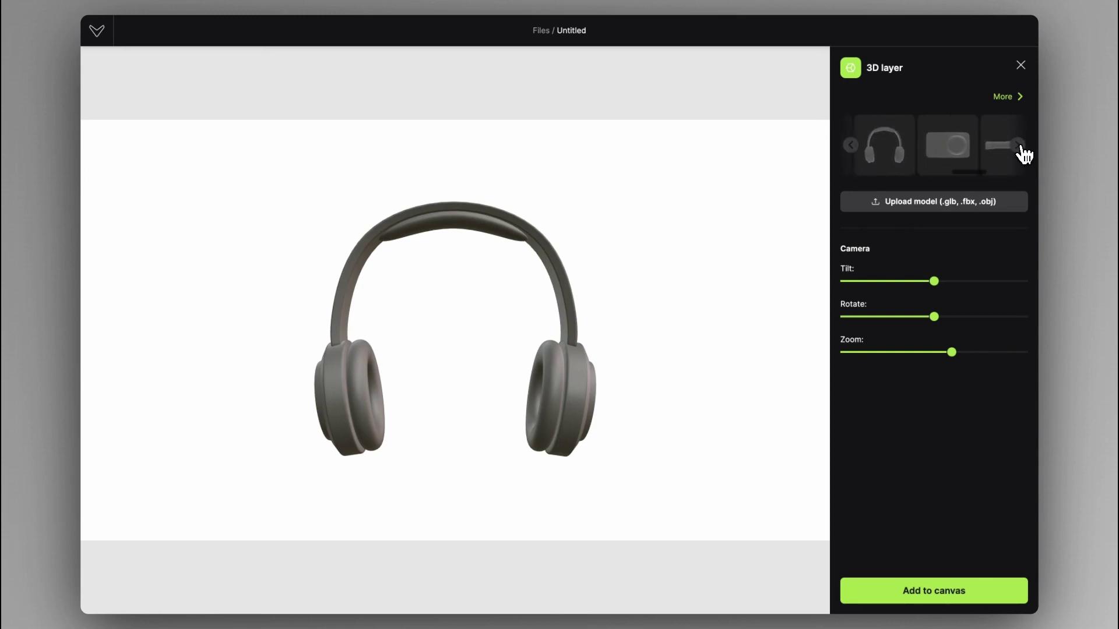
left_click(969, 156)
left_click_drag(614, 307, 543, 314)
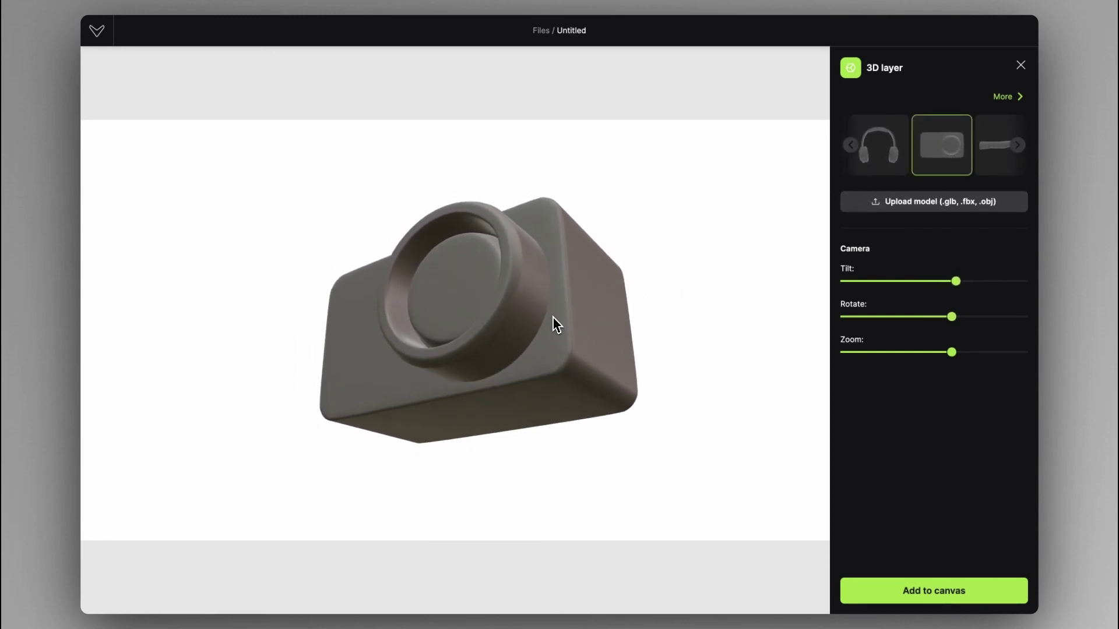
left_click(926, 597)
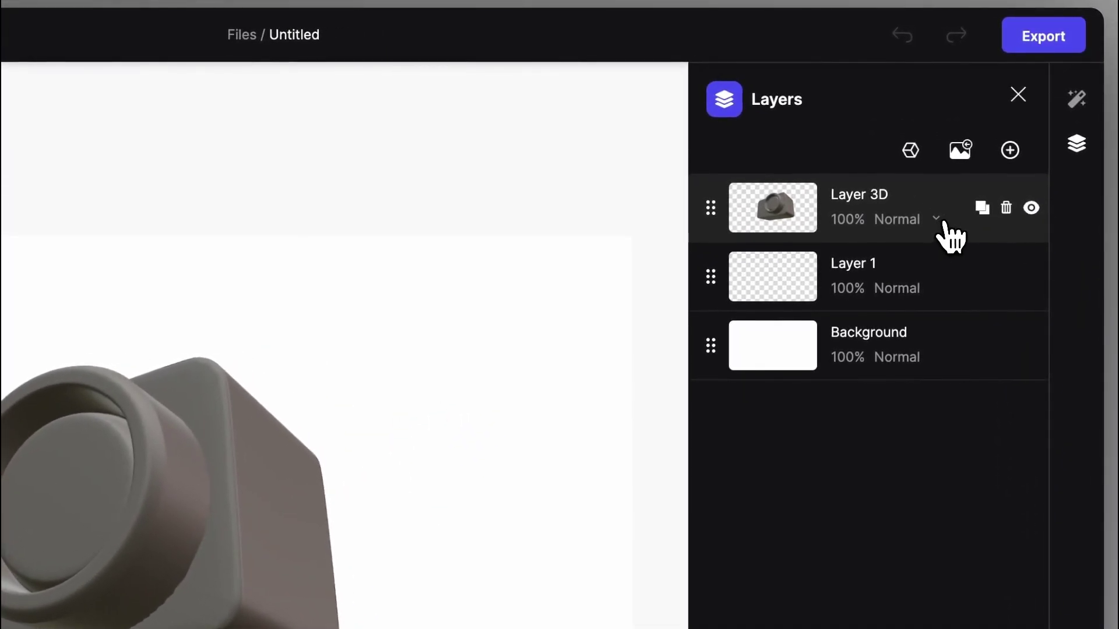
Step: Orbit the camera on Layer 3D to show its top and front, zoom it larger, and update
left_click(937, 220)
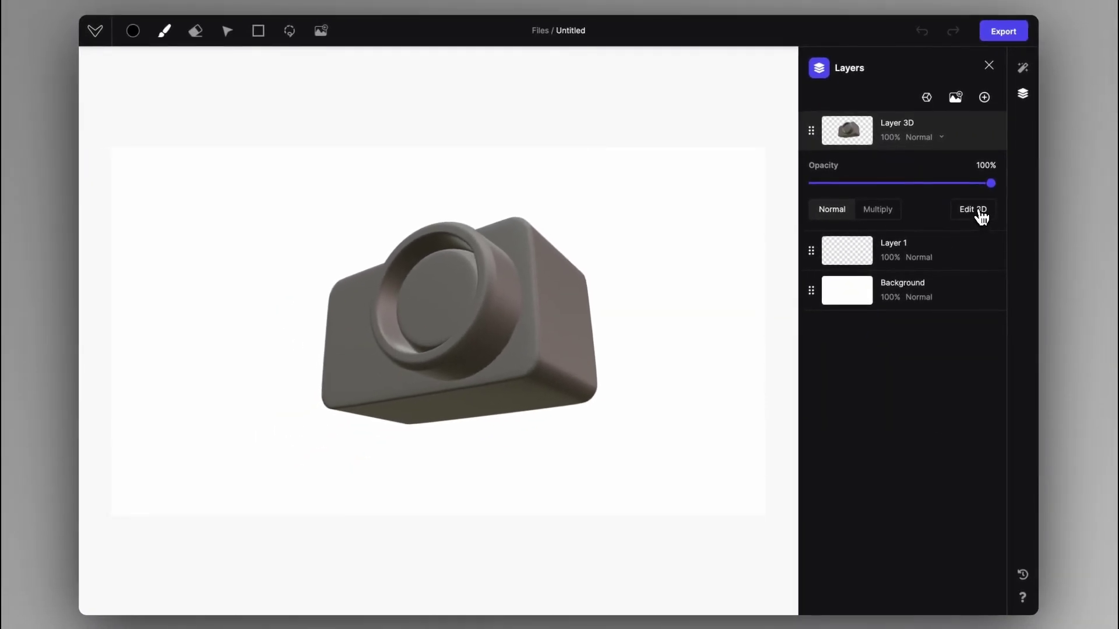
left_click(979, 245)
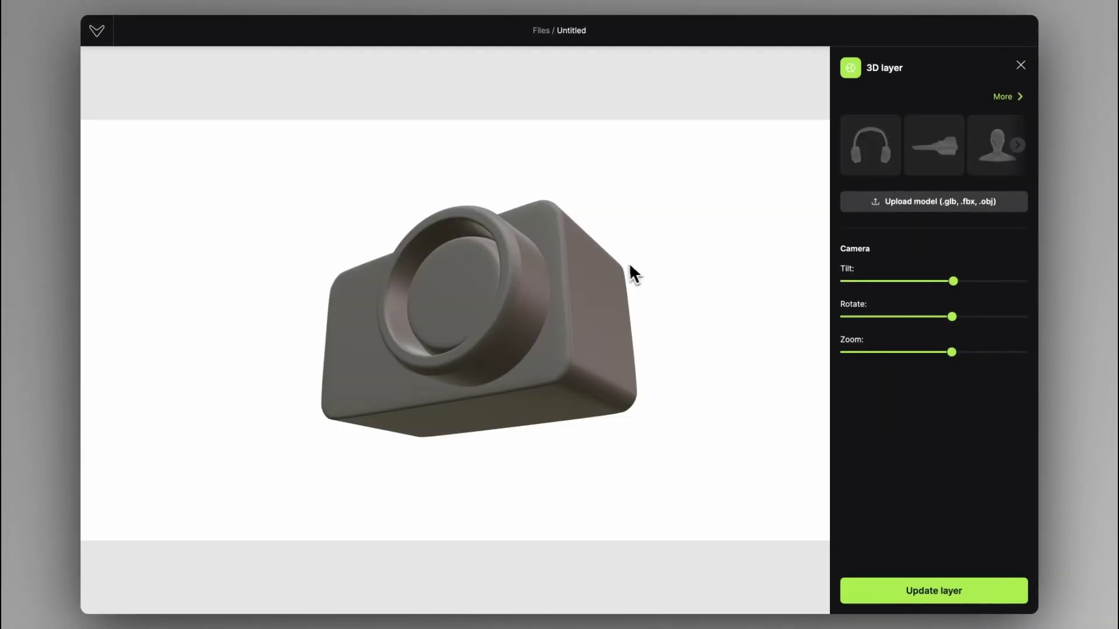
left_click_drag(614, 260, 612, 303)
left_click_drag(951, 352, 975, 353)
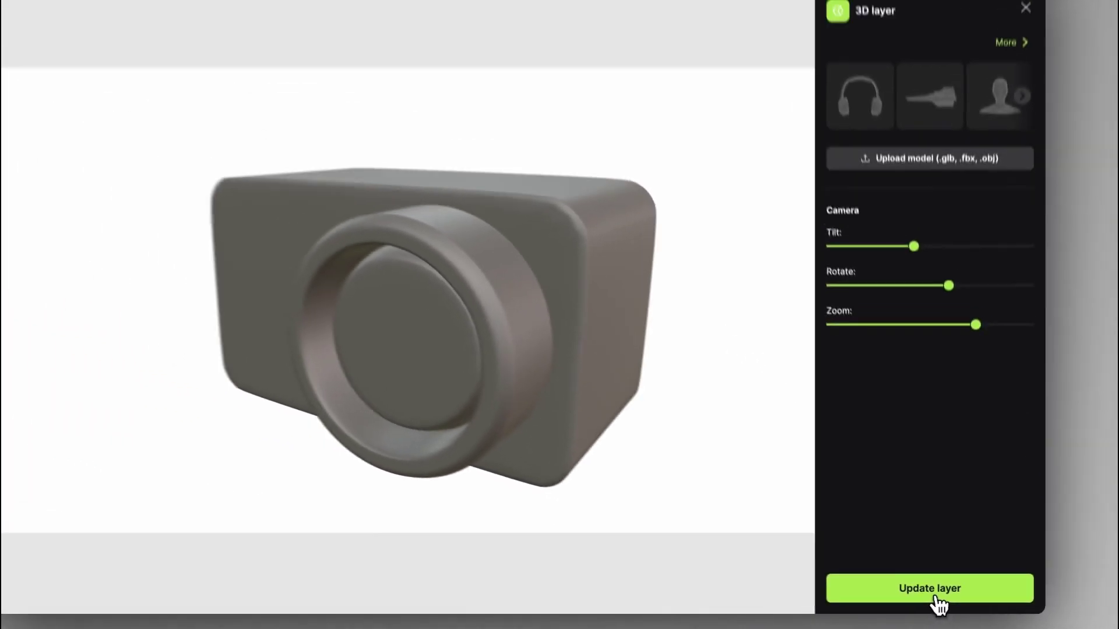
left_click(908, 590)
mouse_move(817, 311)
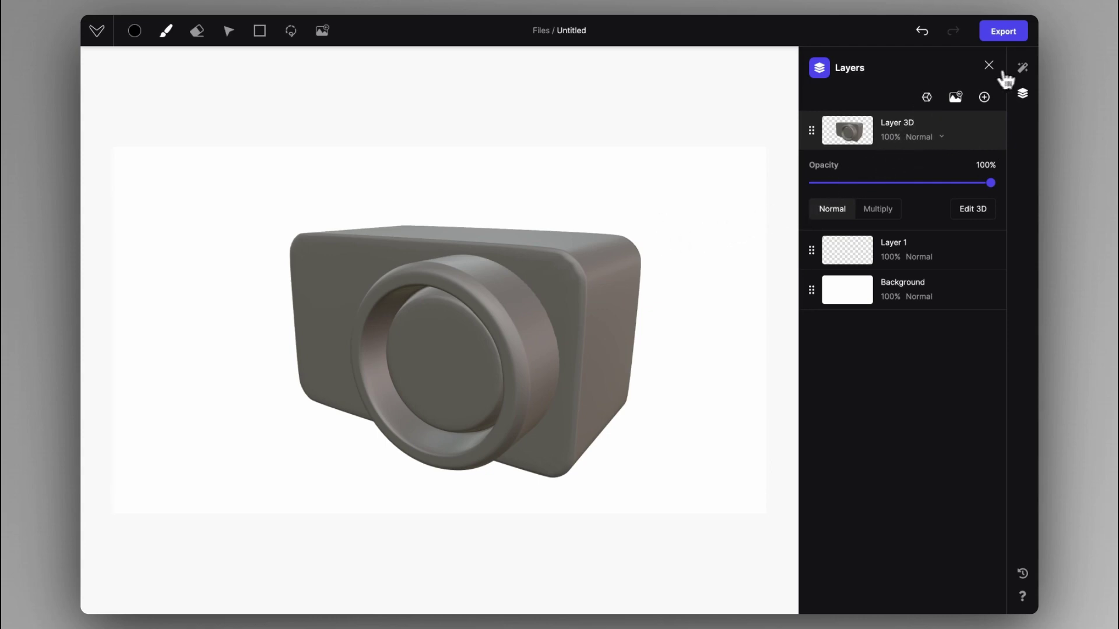
Step: Add a new empty Layer 4 above the camera for sketching the strap and handle
left_click(1022, 69)
left_click(1022, 93)
key("ctrl+shift+n")
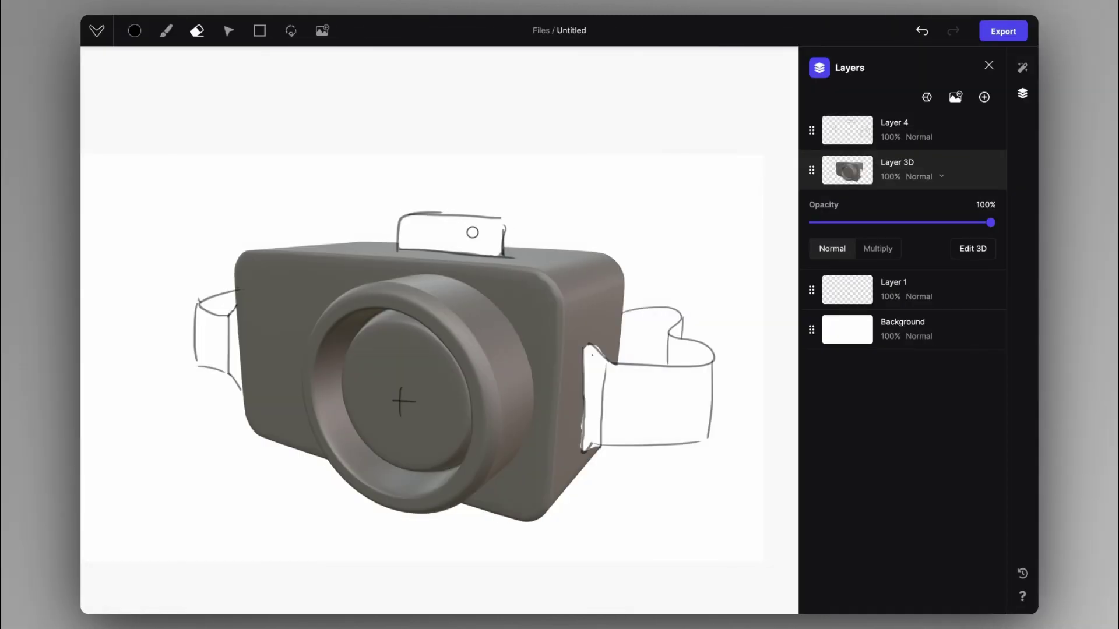
scroll(395, 232, "down", 2)
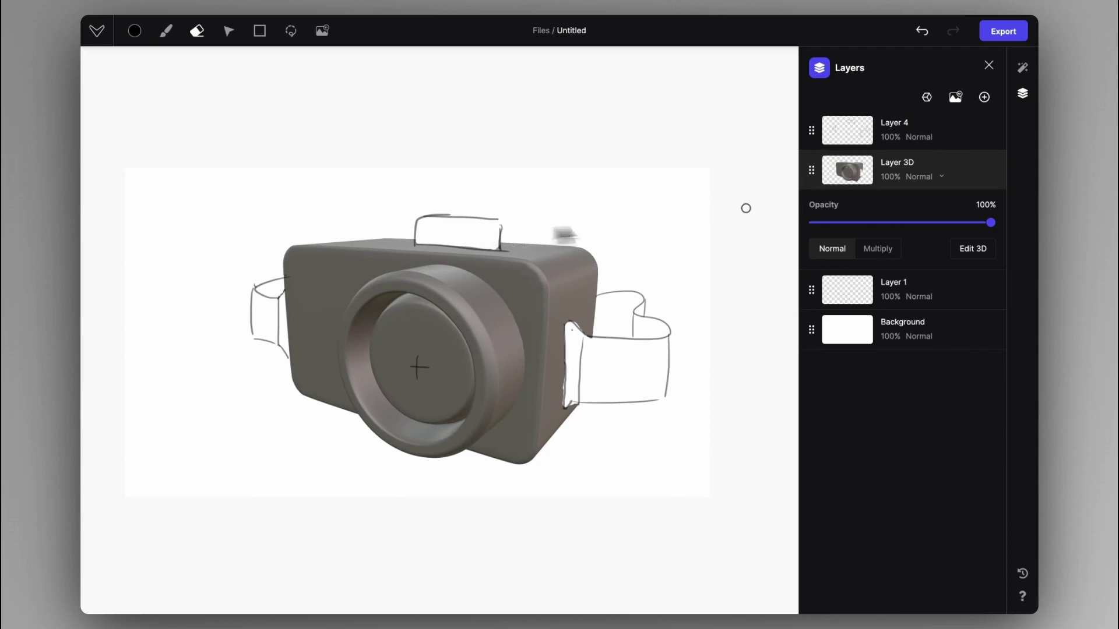
Step: Enter the render prompt 'silver camera with brown leather strap around it' at 70% drawing influence
left_click(1025, 75)
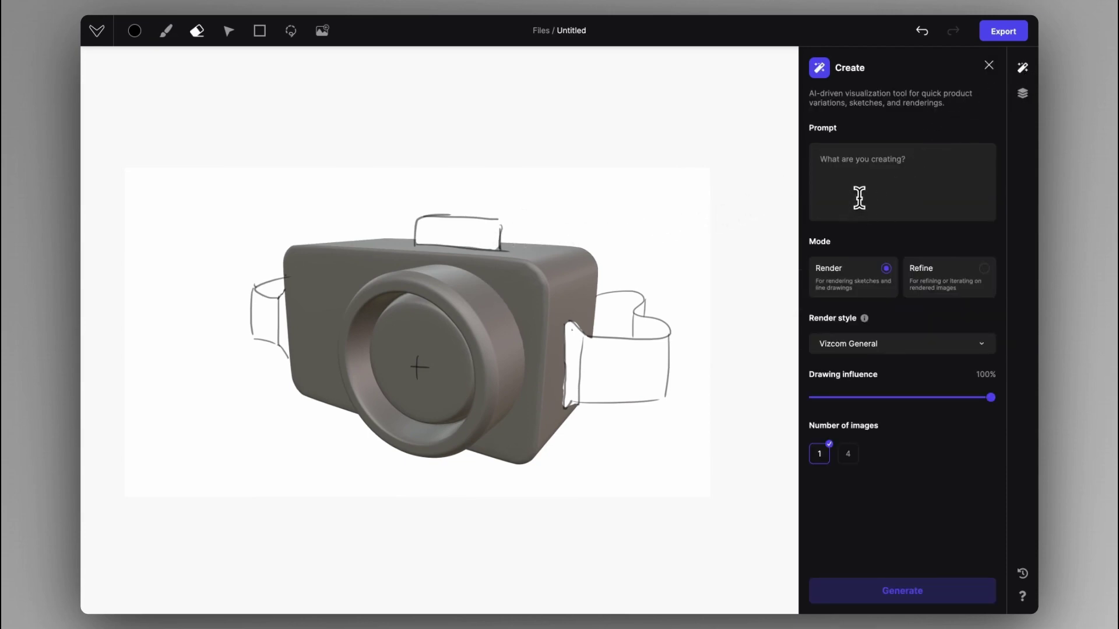
left_click(888, 183)
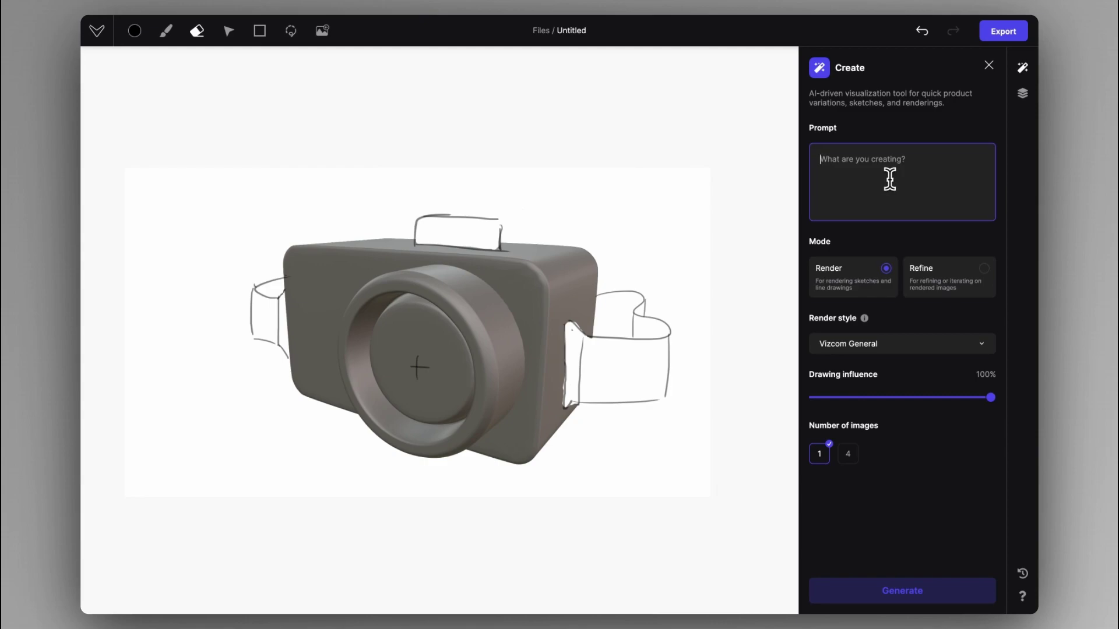
type("silver cam")
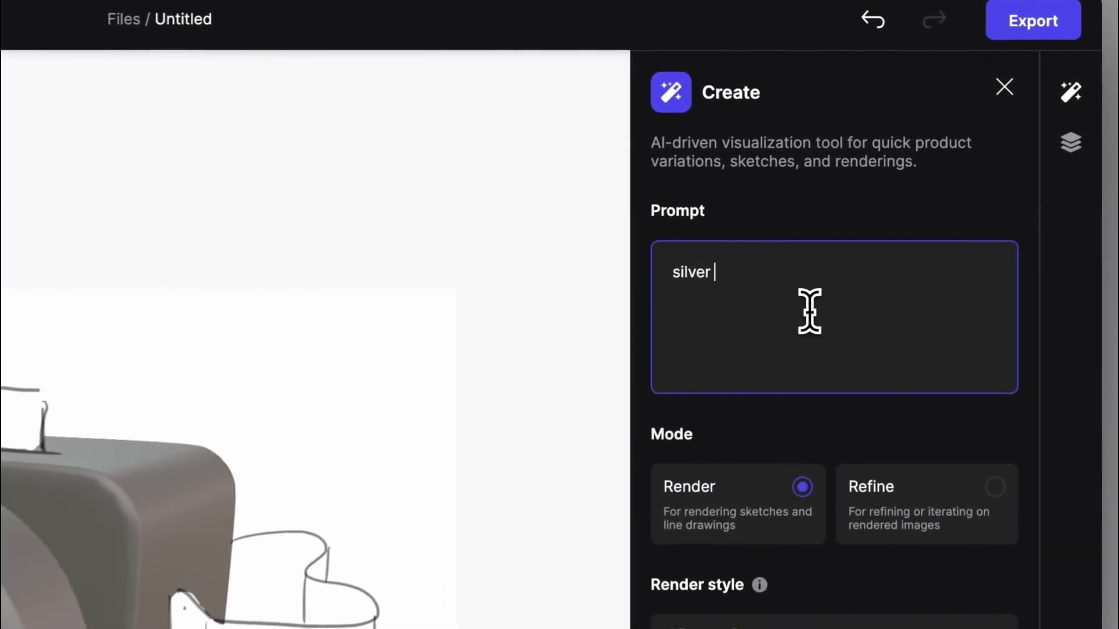
type("era with brown leather strap")
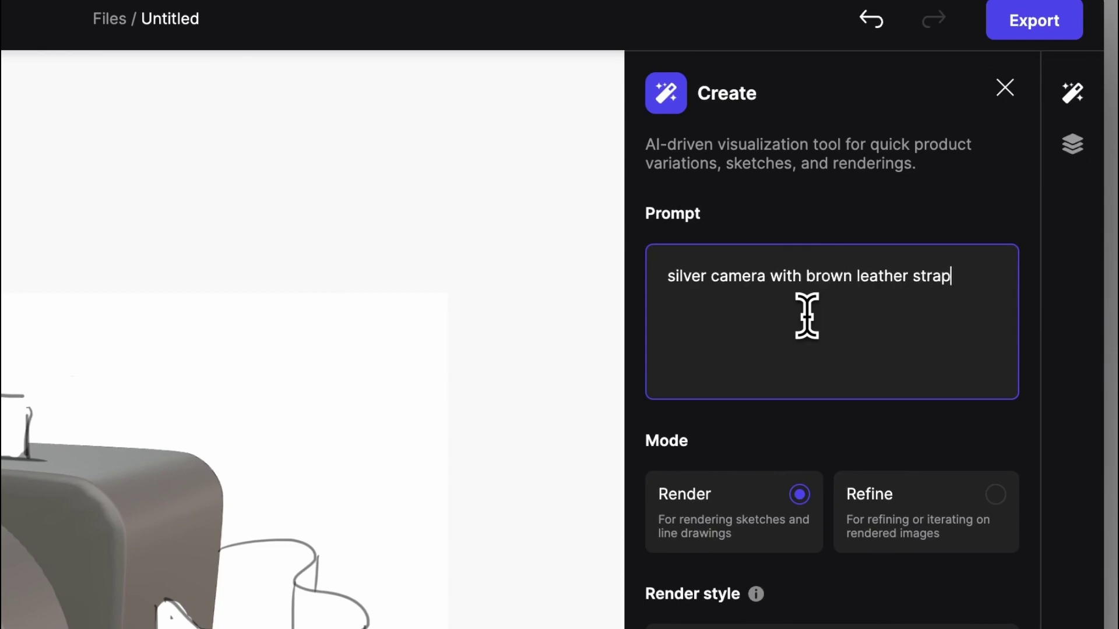
type("d it")
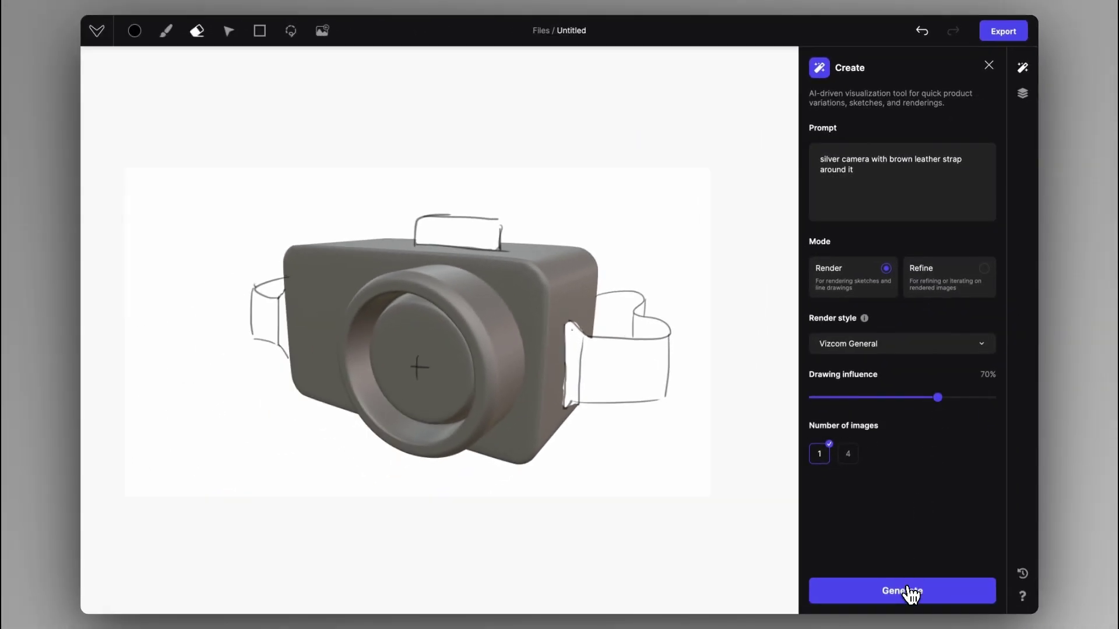
Step: Cancel the first render and regenerate the sketch at 65% drawing influence
left_click(909, 592)
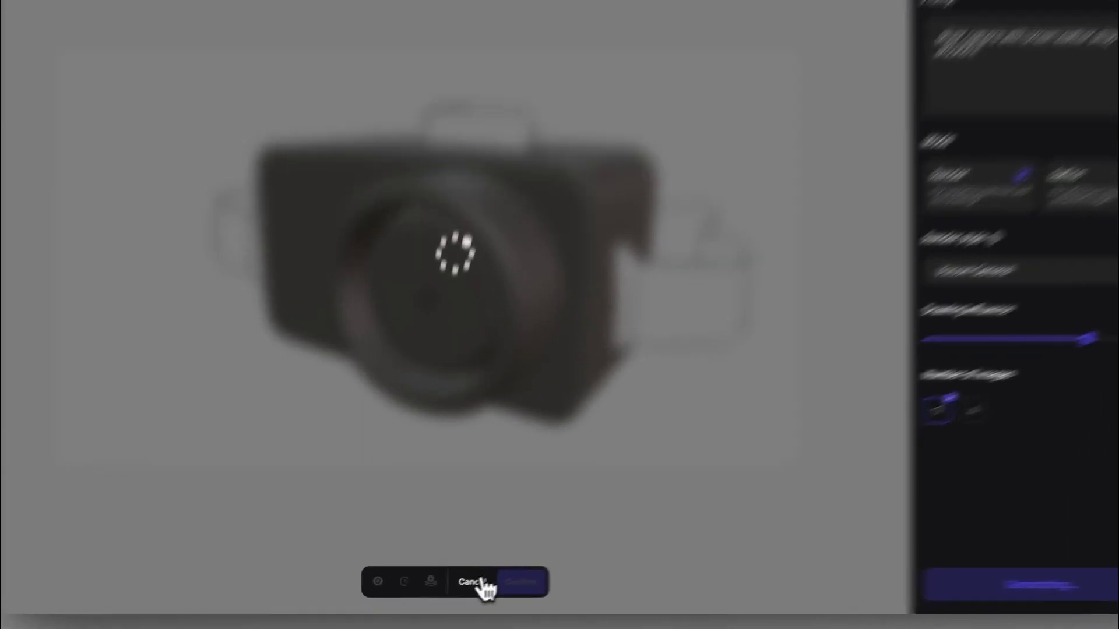
left_click(491, 588)
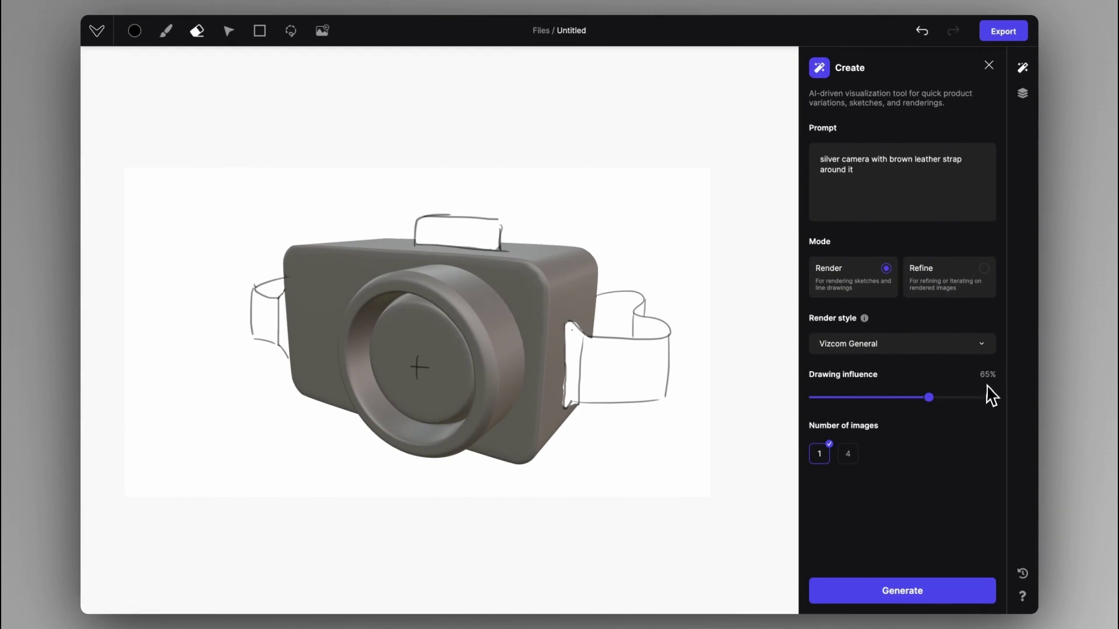
left_click(903, 593)
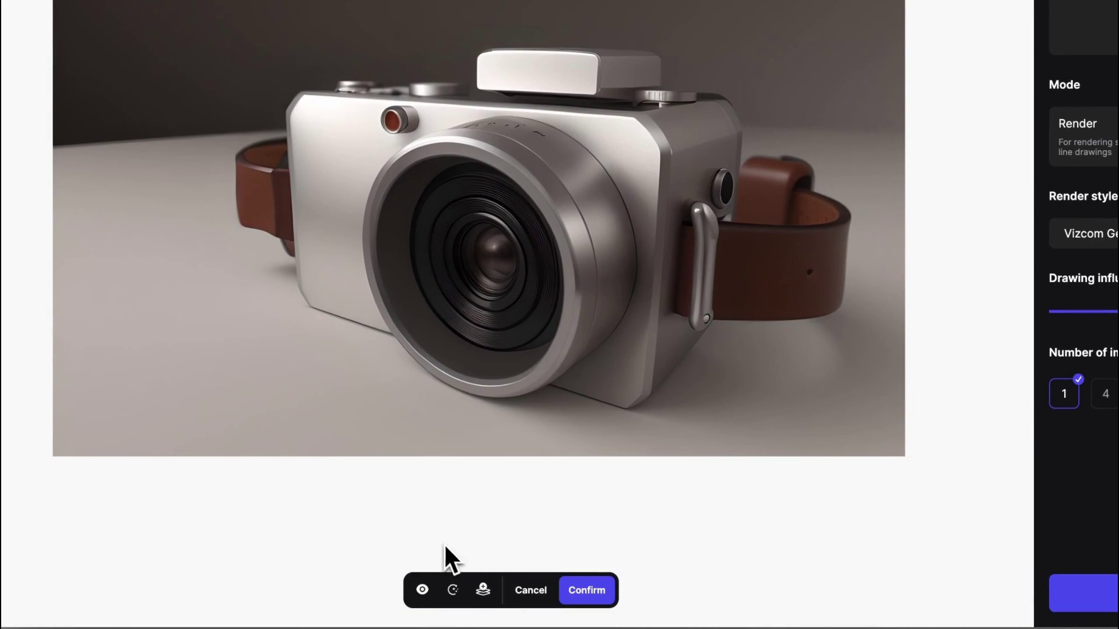
Step: Compare the silver camera render with the sketch, add it as a layer, and confirm it
left_click(424, 592)
left_click(422, 590)
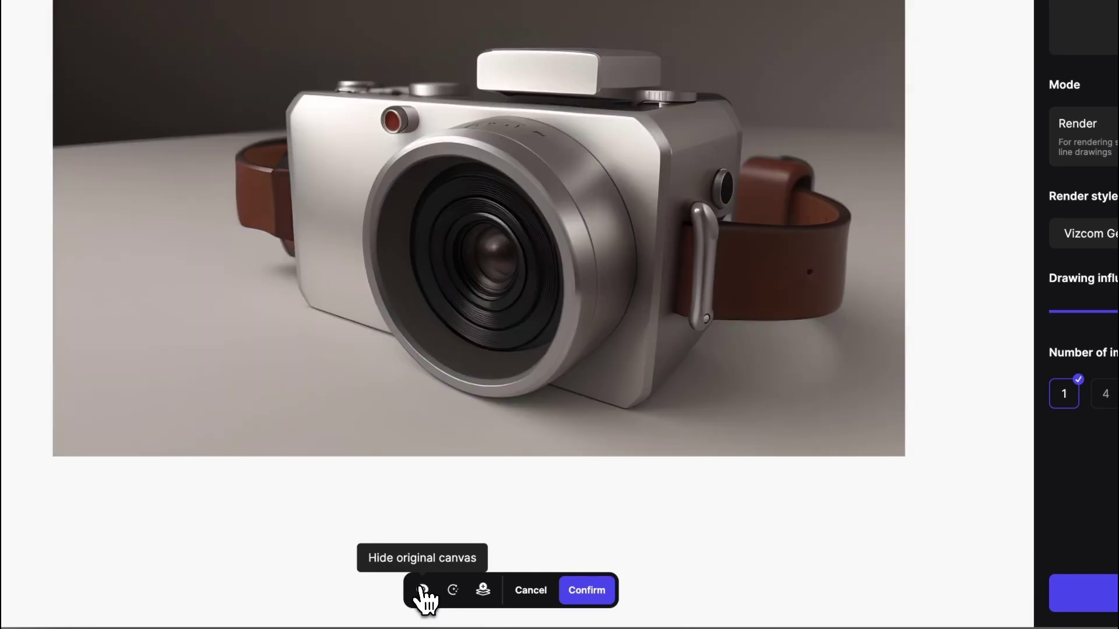
left_click(485, 593)
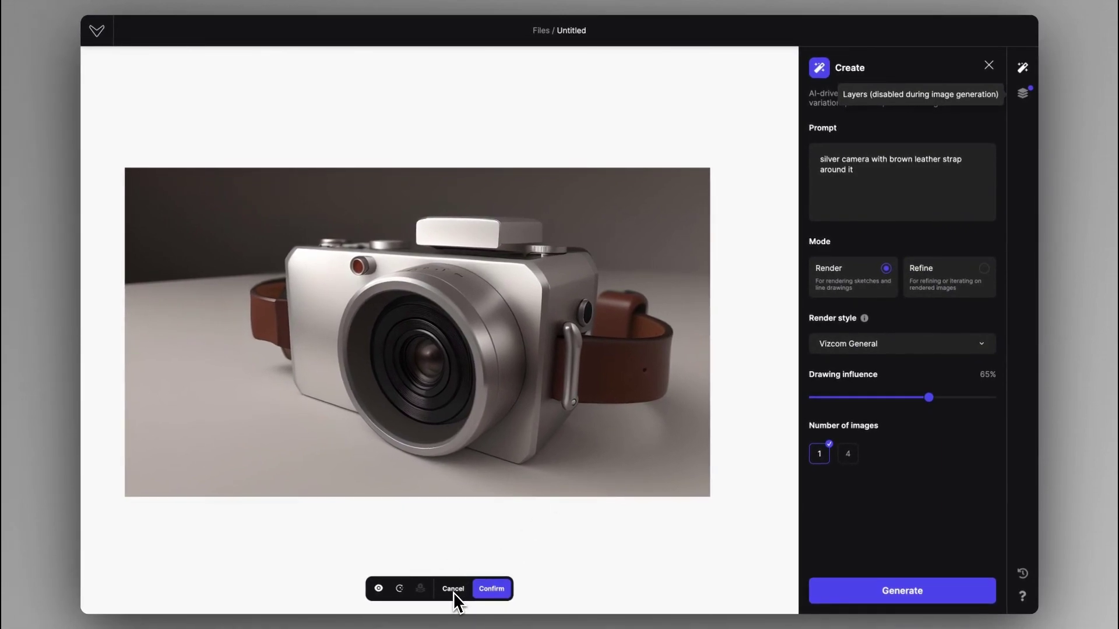
left_click(380, 590)
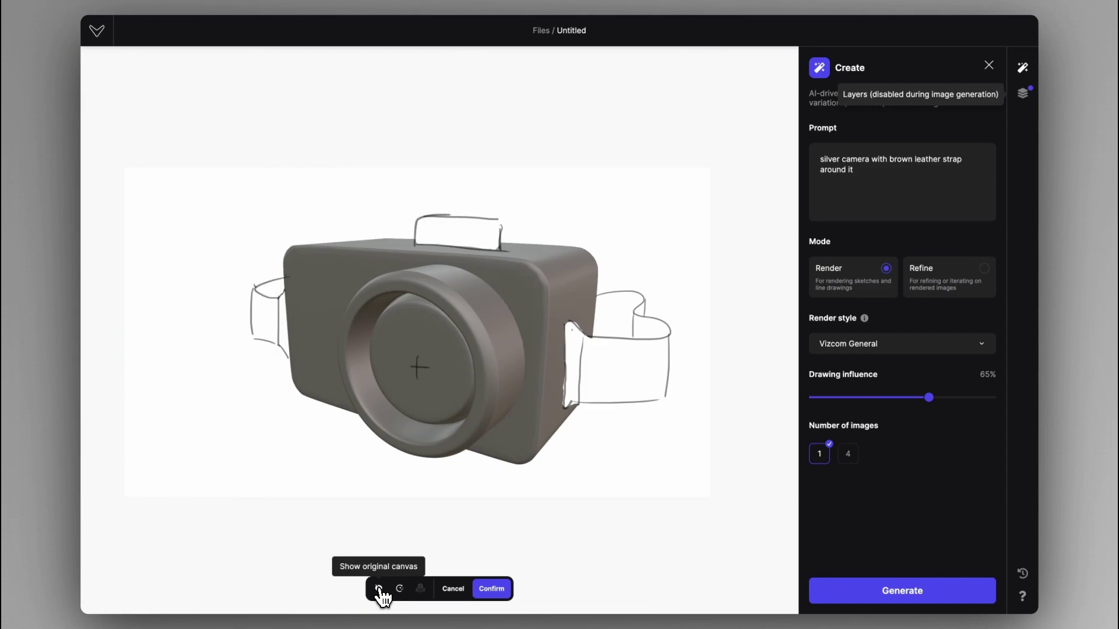
left_click(491, 588)
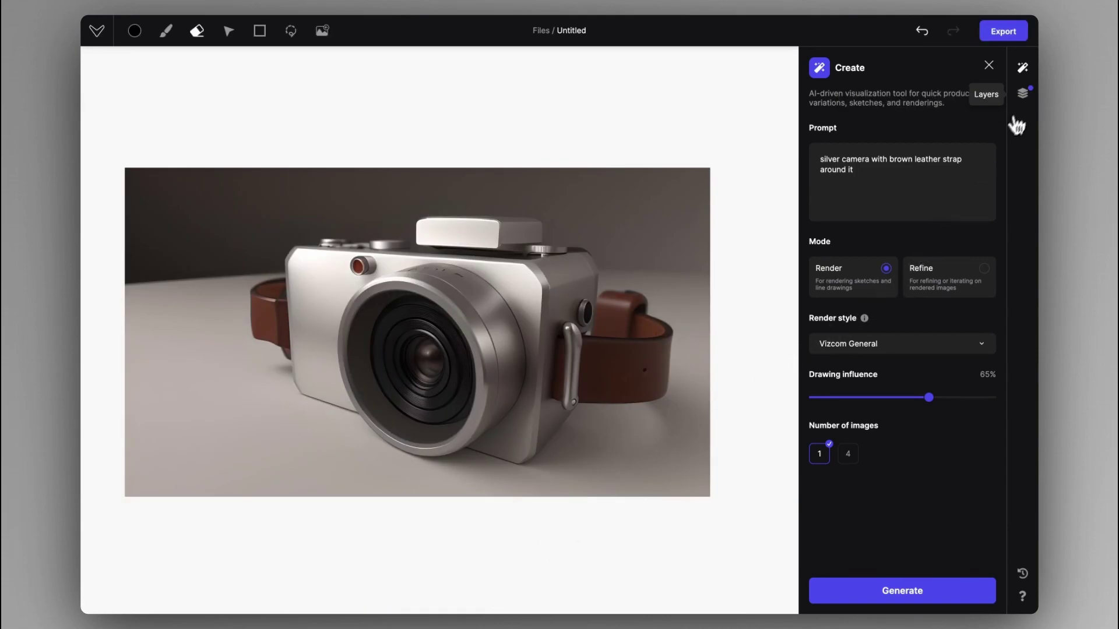
Step: Delete the duplicate silver camera layer and keep the top render layer hidden
left_click(1021, 94)
left_click(998, 131)
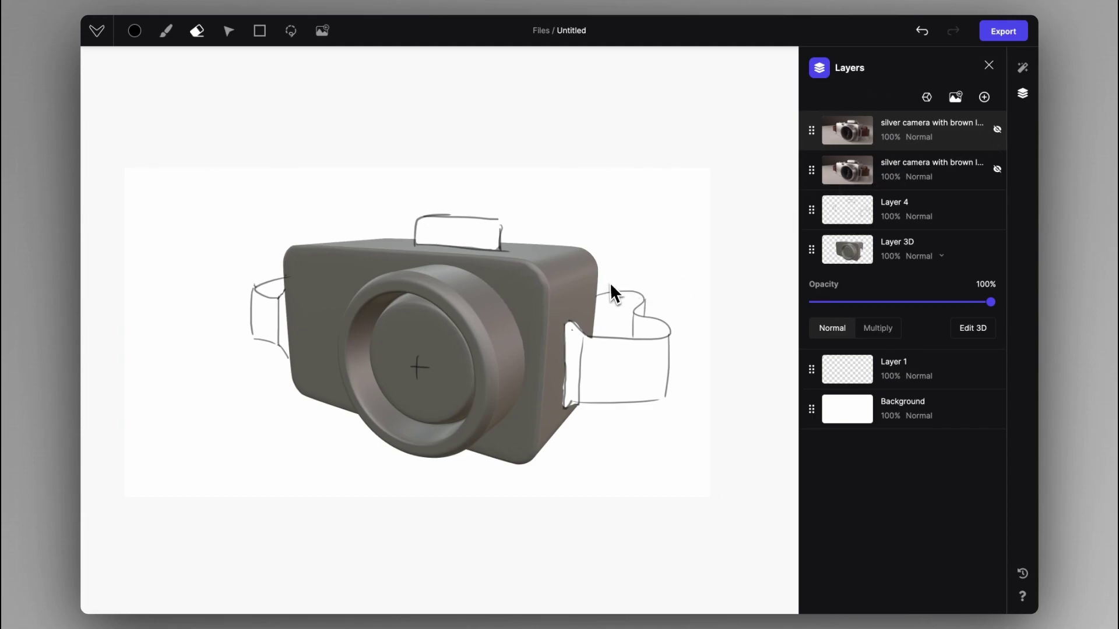
left_click(984, 133)
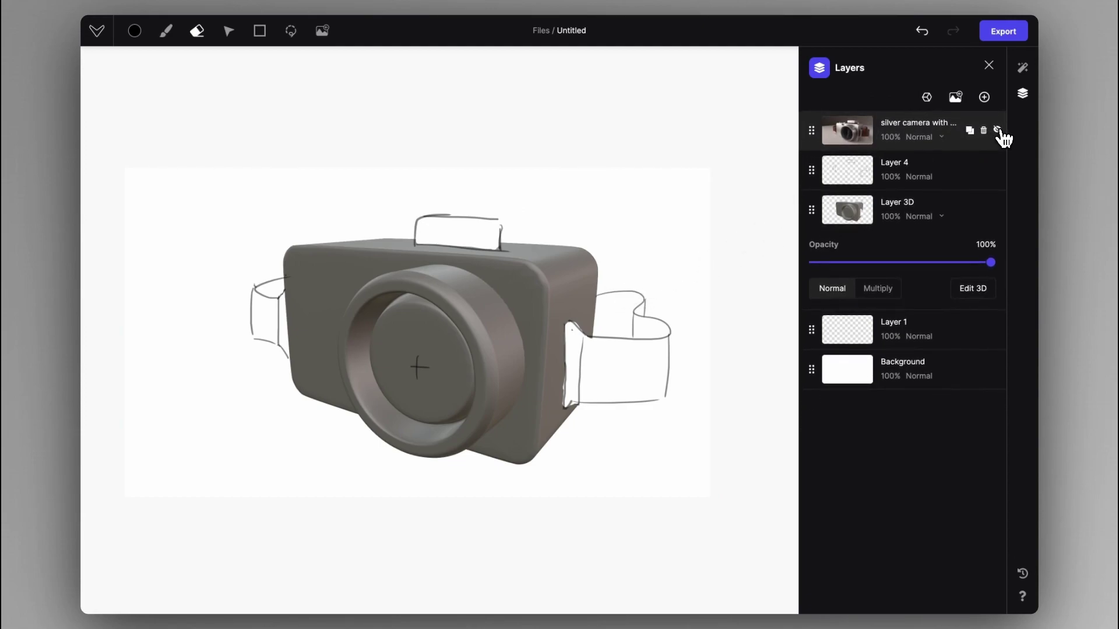
left_click(998, 131)
left_click(998, 131)
left_click(1022, 69)
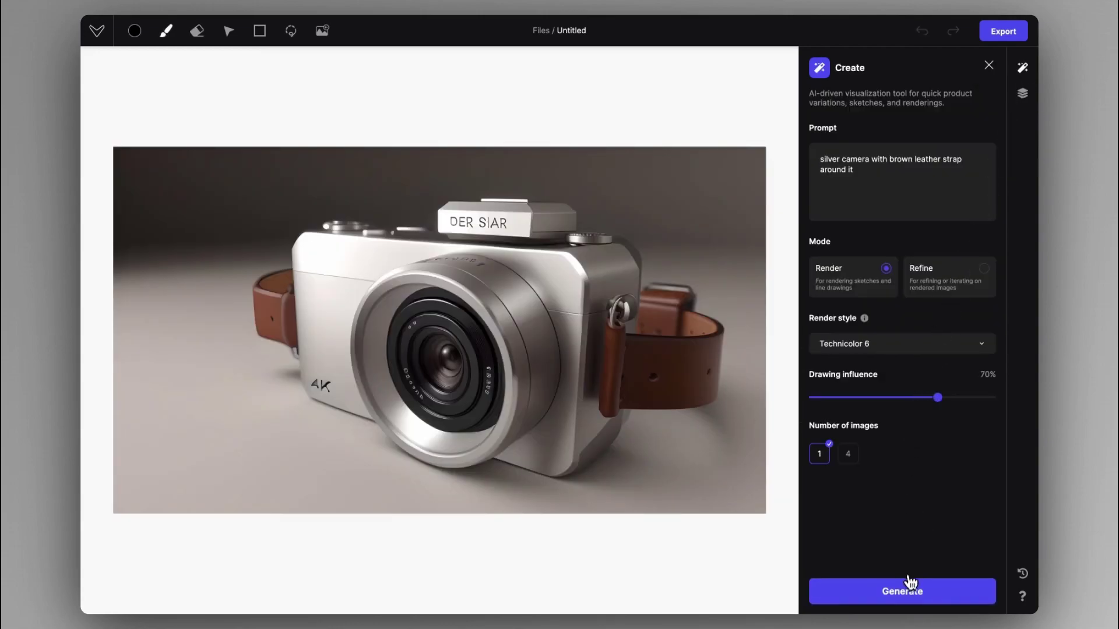
Step: Generate a Technicolor 6 render at 70% influence, regenerate it once, and confirm the result
left_click(909, 586)
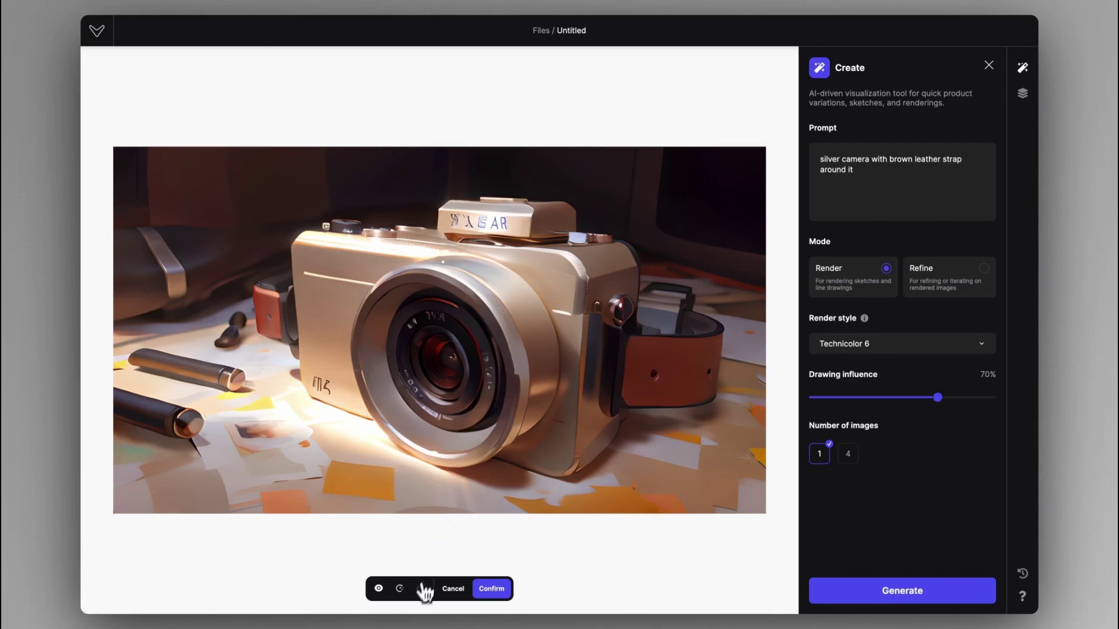
left_click(402, 587)
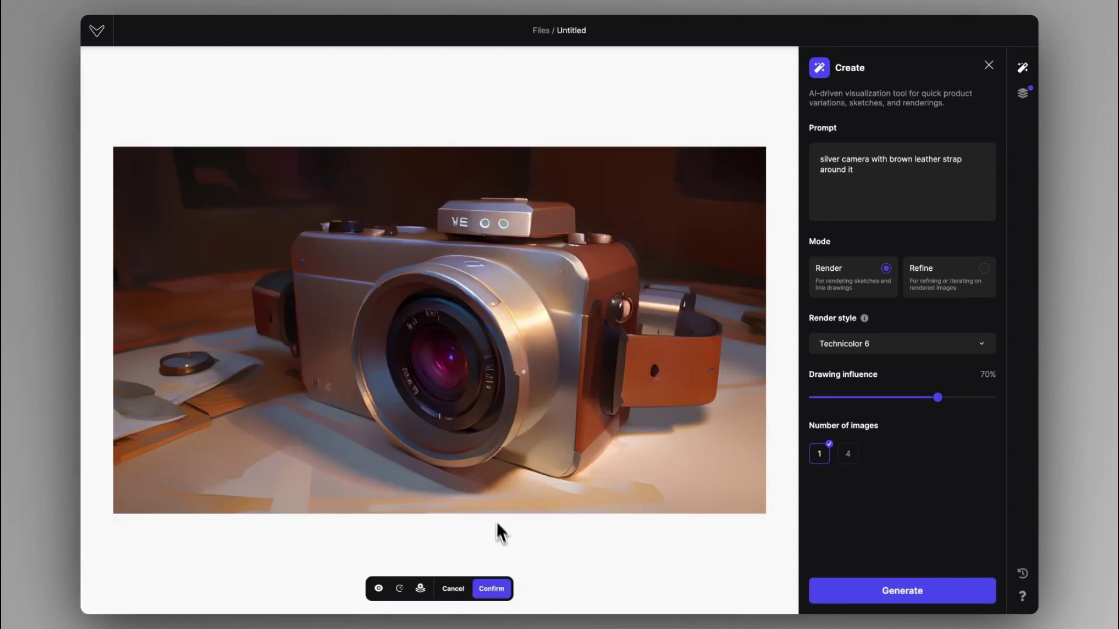
left_click(495, 588)
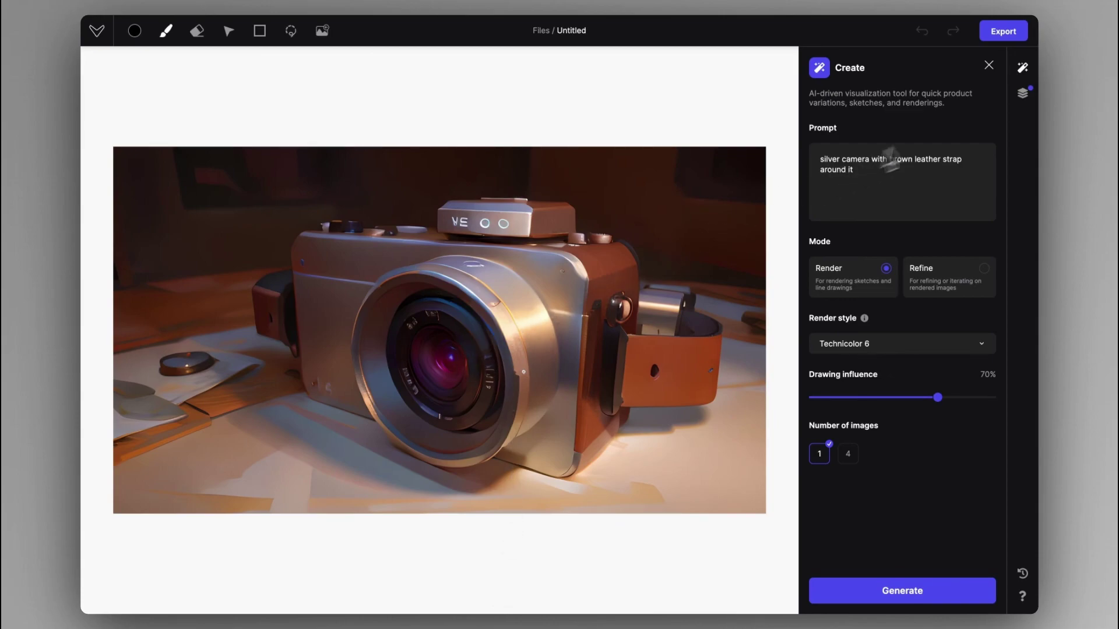
Step: Reorder the camera render layers and hide the warm Technicolor layer on top
left_click(1022, 94)
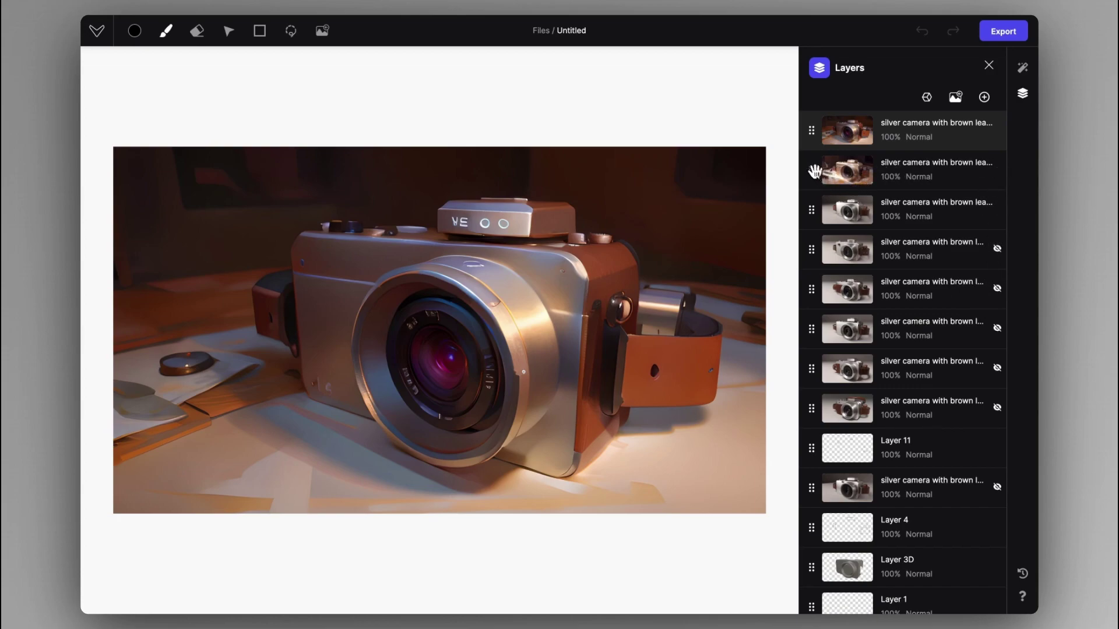
left_click_drag(812, 169, 817, 130)
left_click(997, 129)
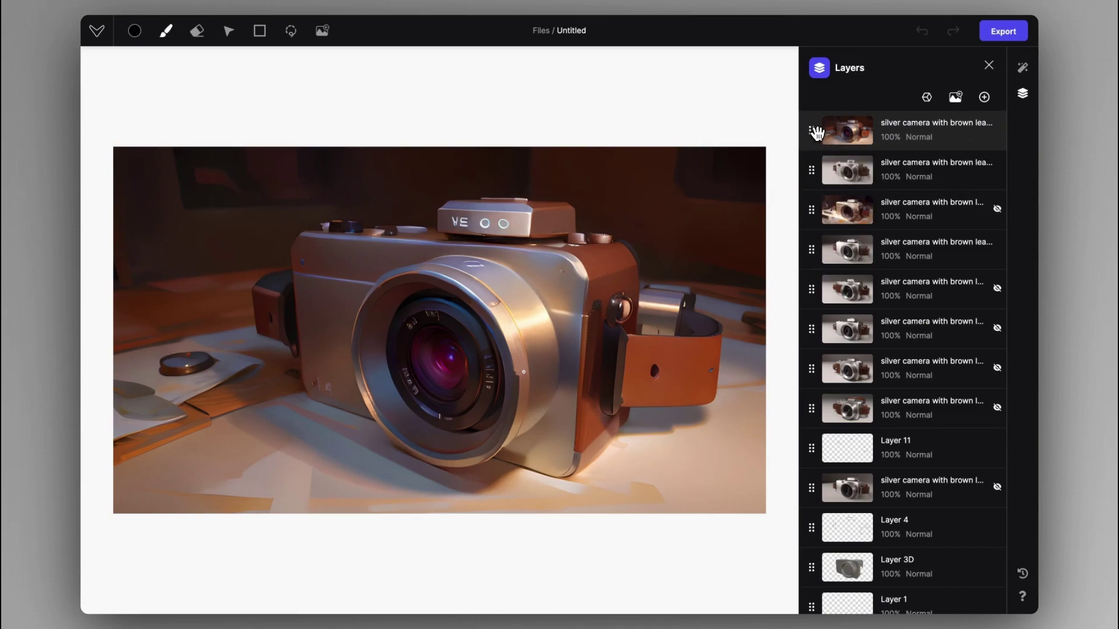
mouse_move(817, 132)
left_mouse_down()
mouse_move(824, 162)
mouse_move(814, 112)
left_mouse_up()
left_click(997, 129)
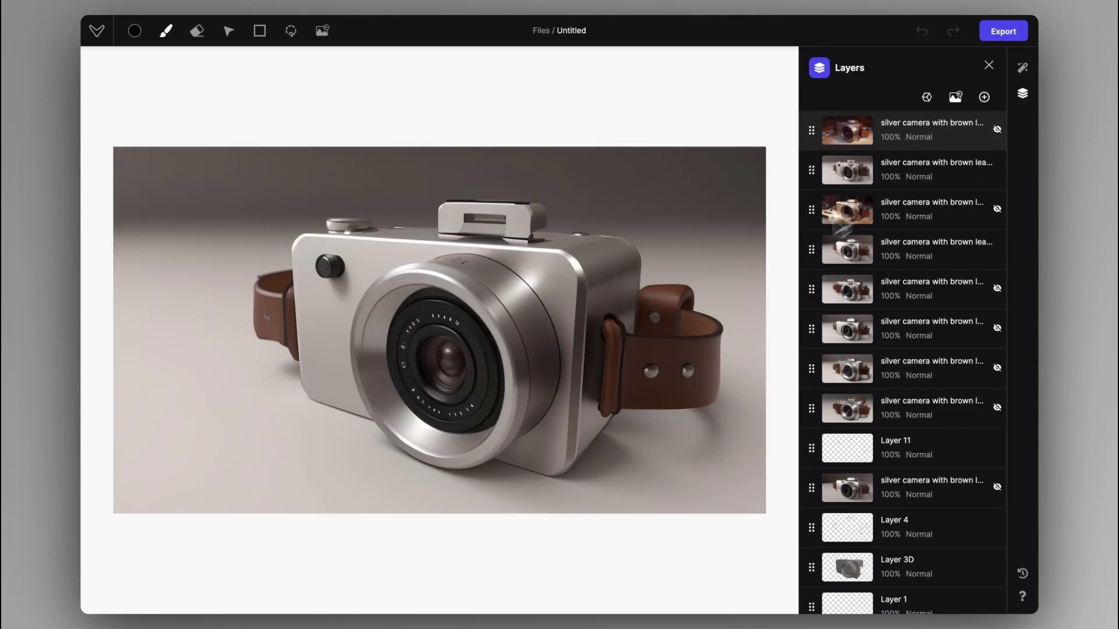